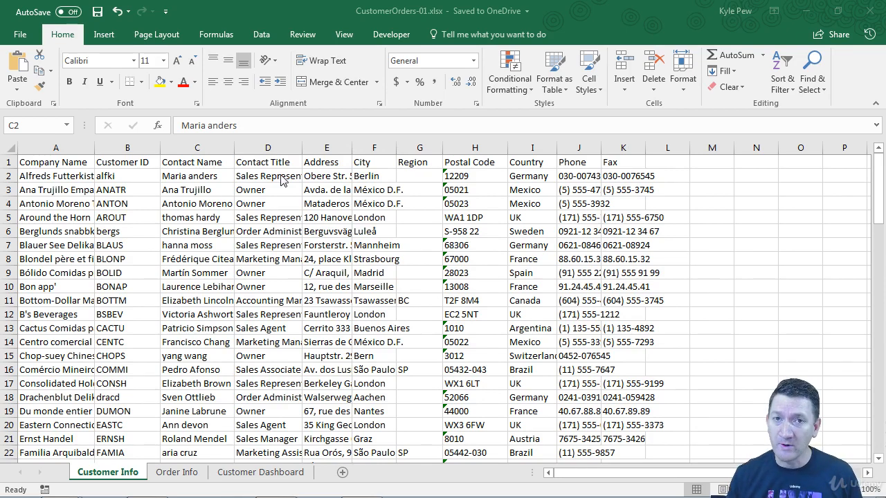
# Step: Examine the capitalization of the names throughout the Contact Name column on the Customer Info sheet
pyautogui.click(197, 146)
pyautogui.click(196, 145)
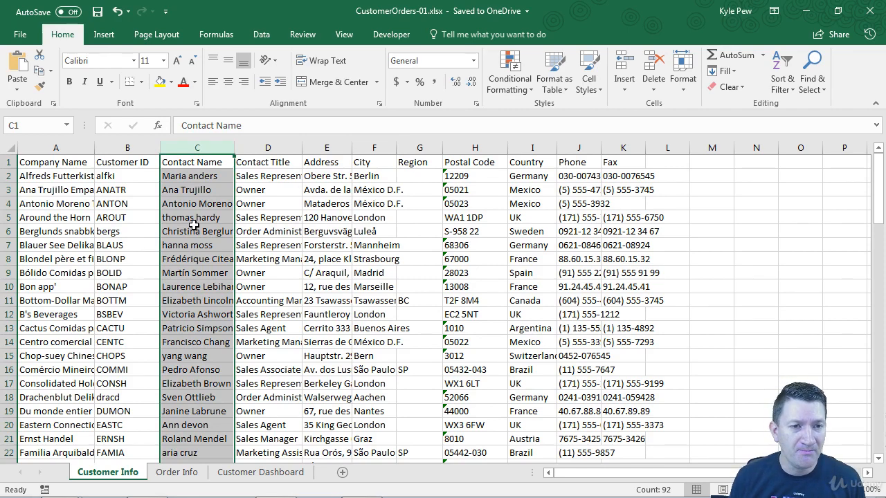
pyautogui.click(183, 180)
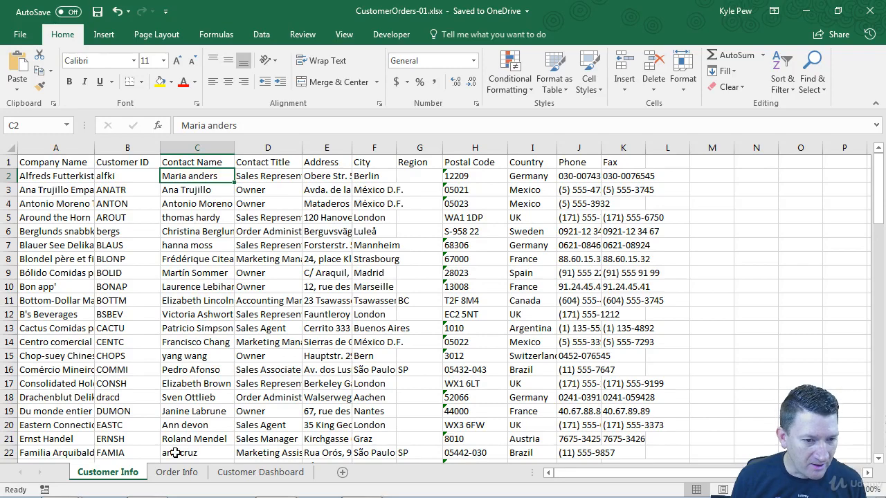
pyautogui.scroll(-6, 200, 396)
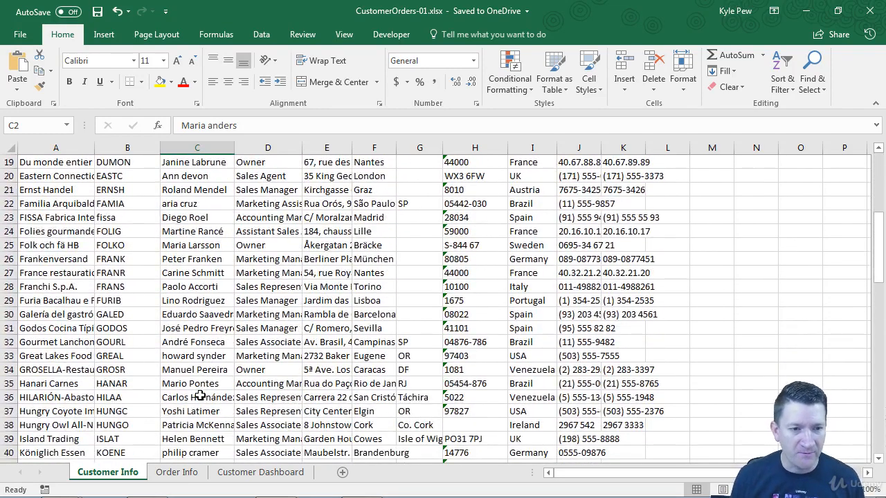
pyautogui.scroll(-3, 199, 396)
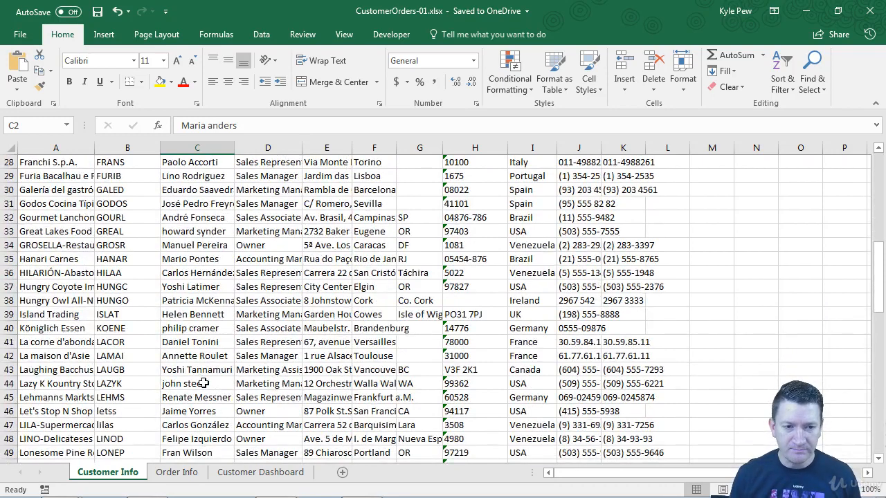
pyautogui.click(203, 383)
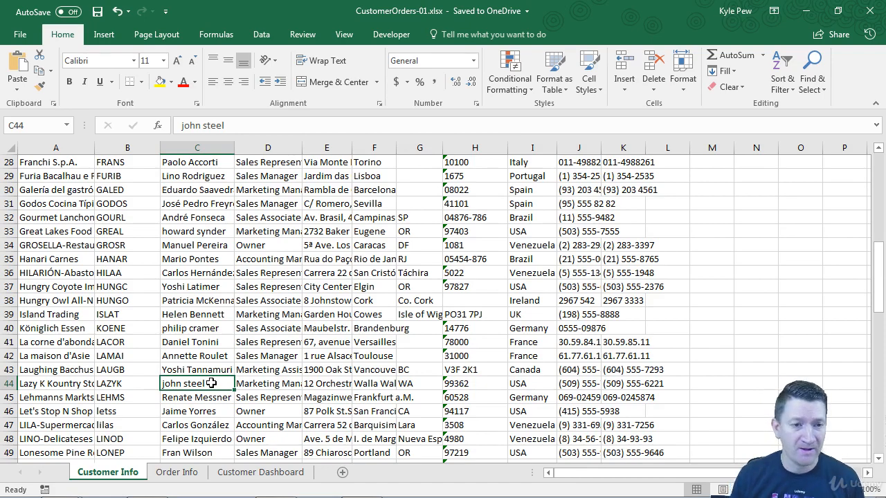
pyautogui.scroll(9, 211, 382)
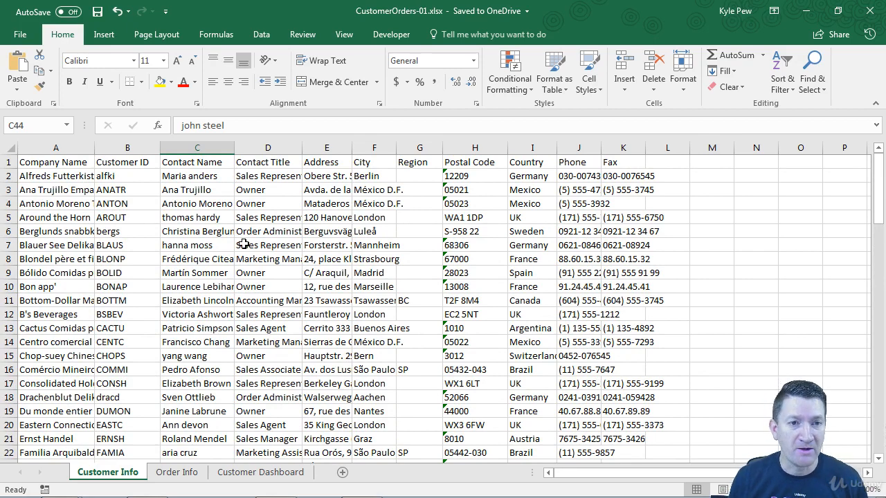
# Step: Insert an empty column between the Contact Name and Contact Title columns
pyautogui.click(258, 149)
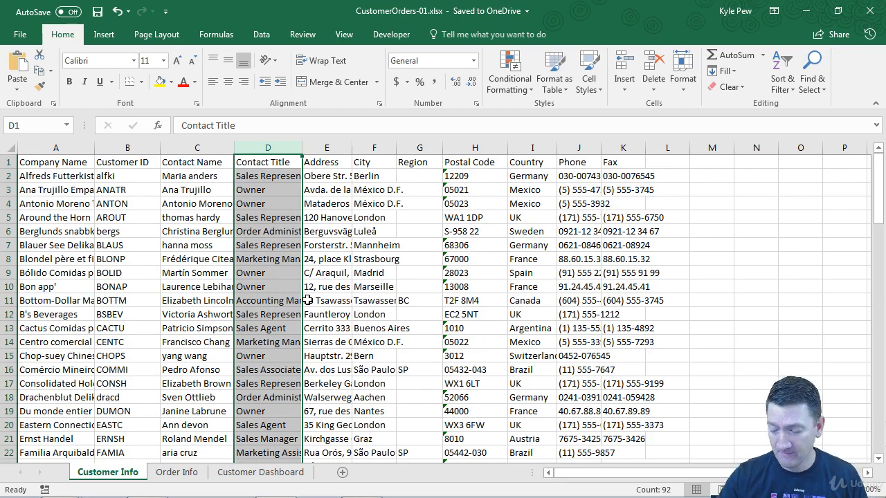
pyautogui.hotkey('ctrl', '+')
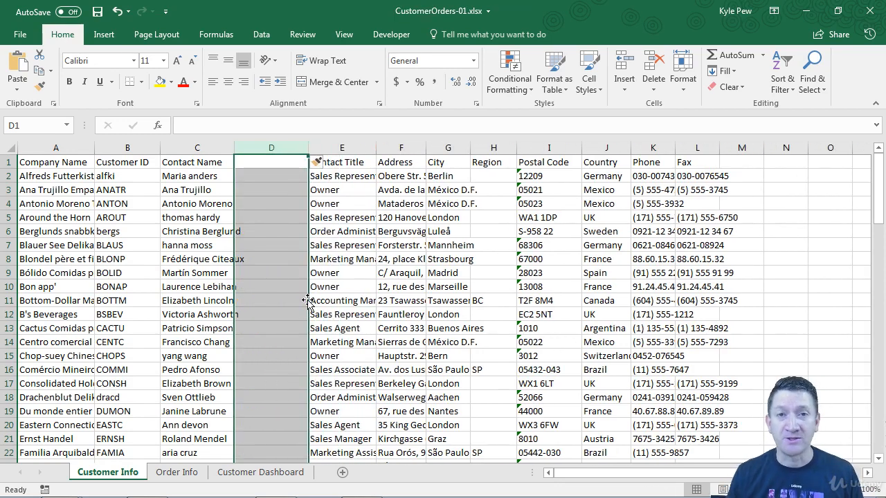
pyautogui.rightClick(291, 150)
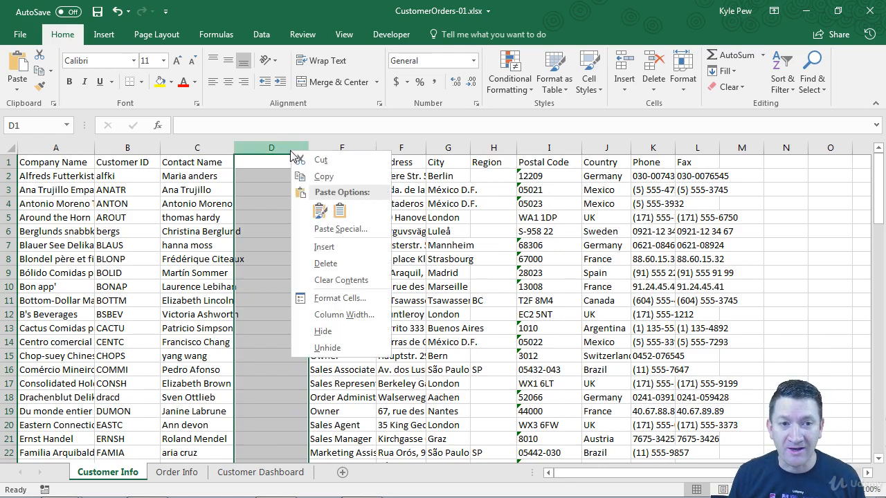
pyautogui.click(323, 250)
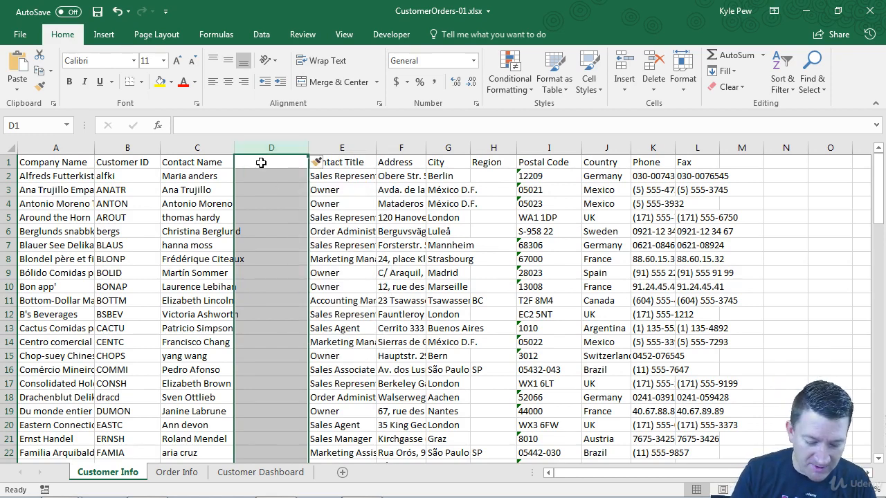
# Step: Enter the heading "Contact Name" in cell D1 of the new column
pyautogui.write('Con')
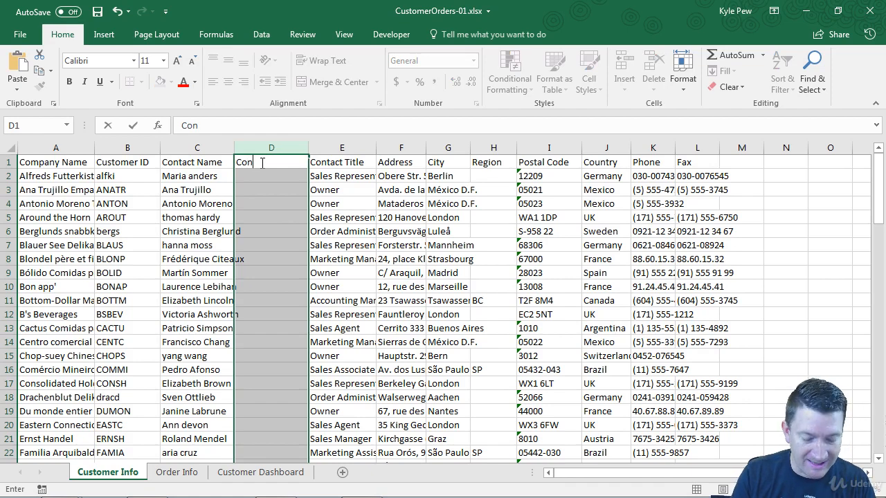
pyautogui.write('tact N')
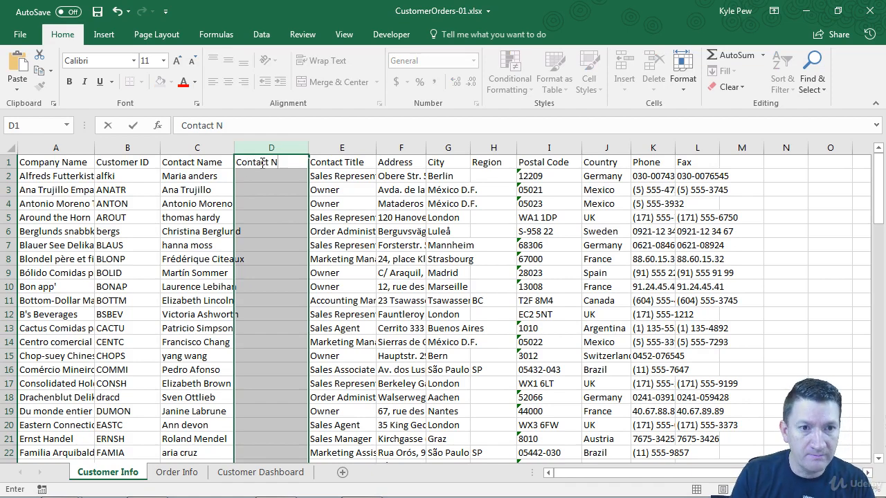
pyautogui.write('ame')
pyautogui.press('Return')
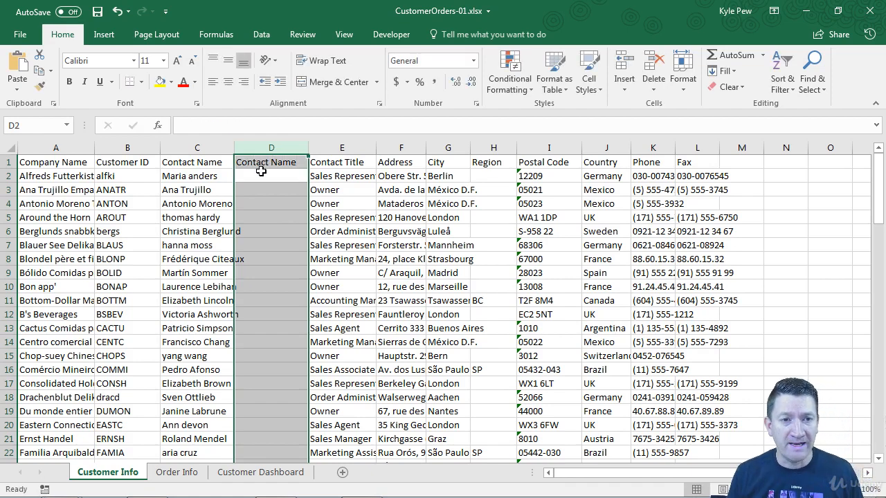
# Step: Enter the formula =PROPER(C2) in cell D2 to capitalize the first customer's contact name
pyautogui.click(259, 177)
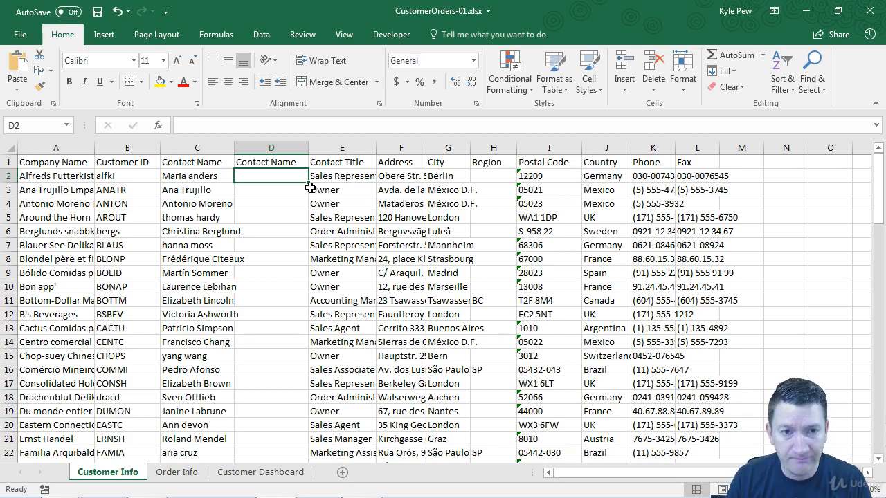
pyautogui.write('=')
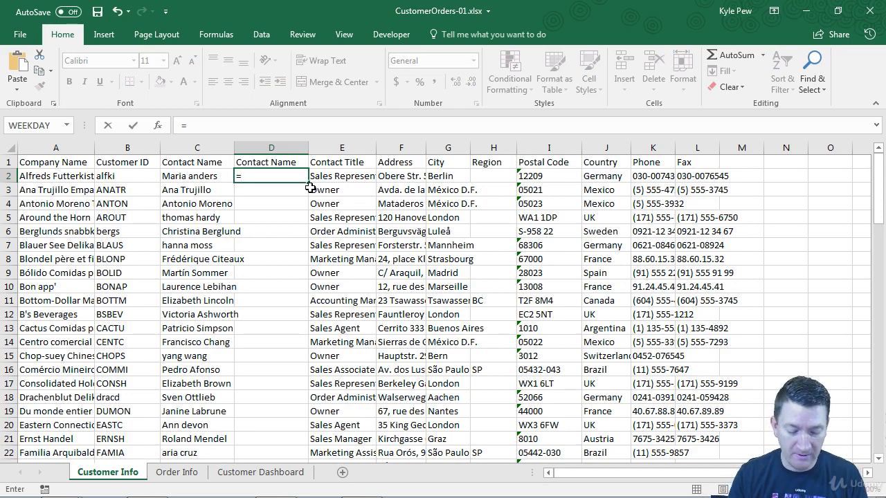
pyautogui.write('proper')
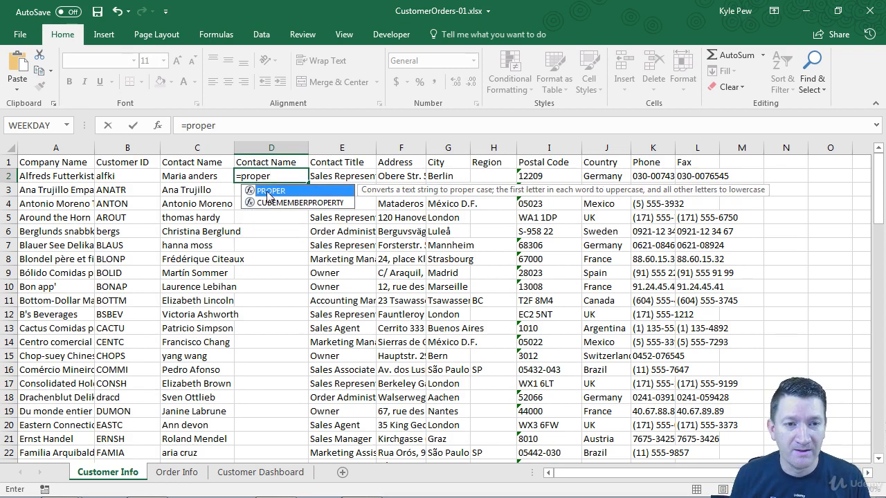
pyautogui.doubleClick(268, 195)
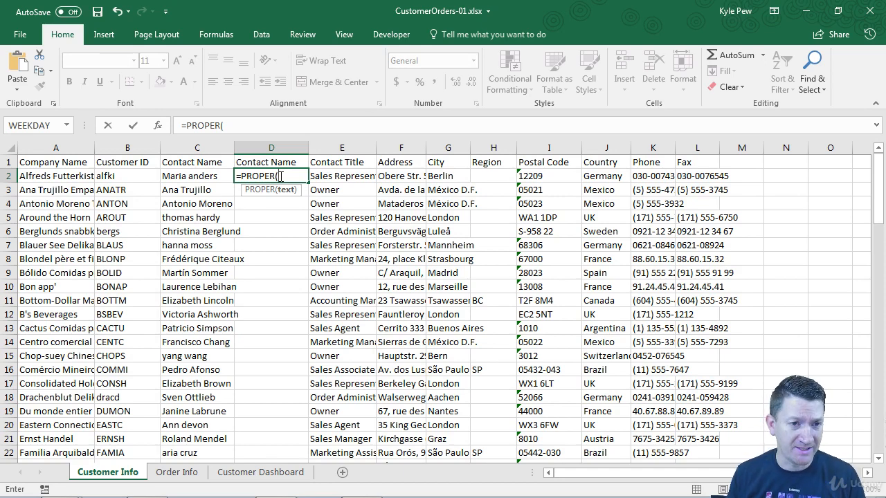
pyautogui.click(198, 176)
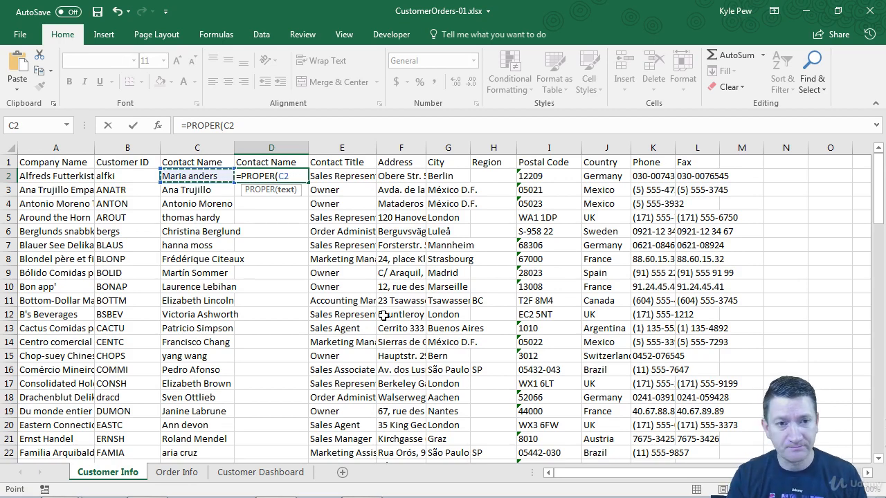
pyautogui.write(')')
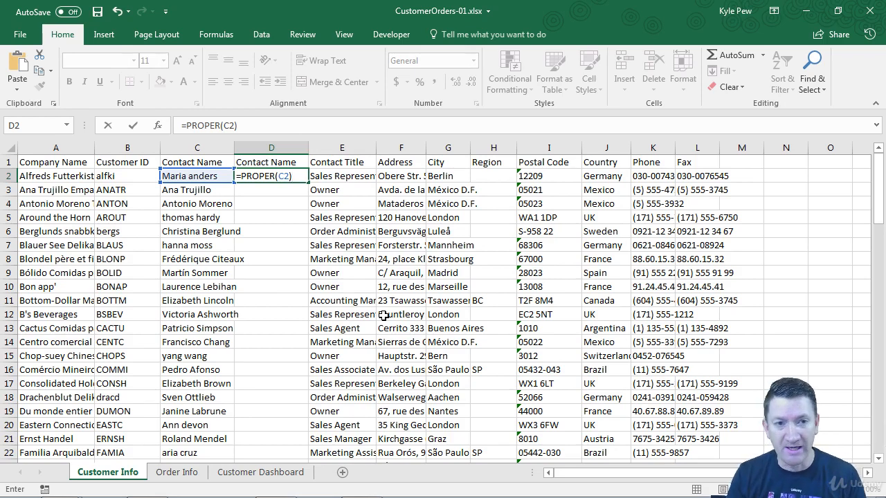
pyautogui.press('Return')
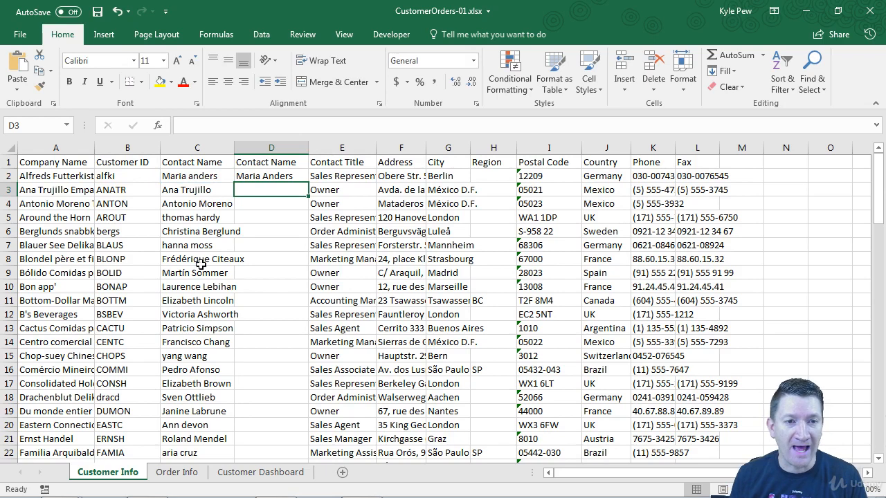
# Step: Fill the PROPER formula from D2 down the new column for all customer rows
pyautogui.click(263, 176)
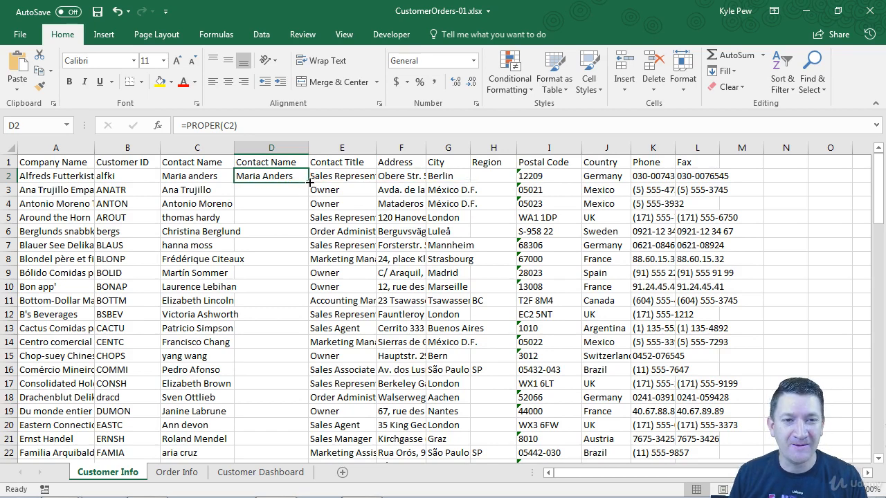
pyautogui.doubleClick(312, 182)
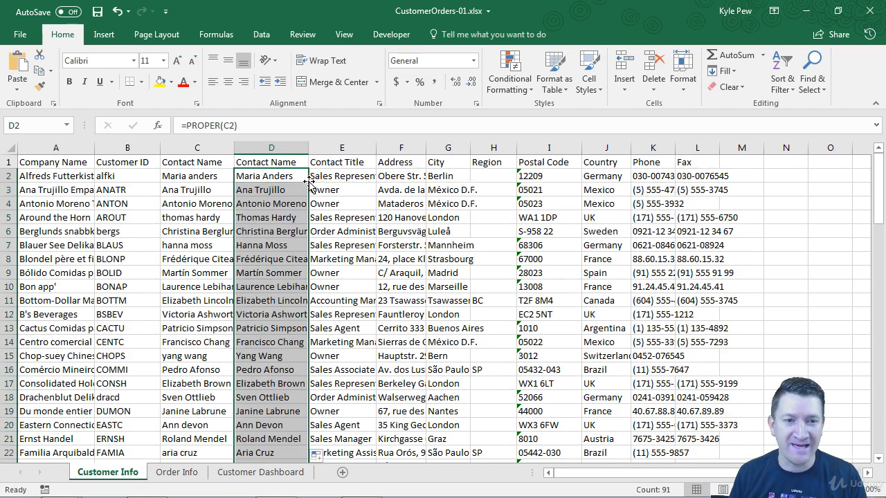
pyautogui.click(289, 177)
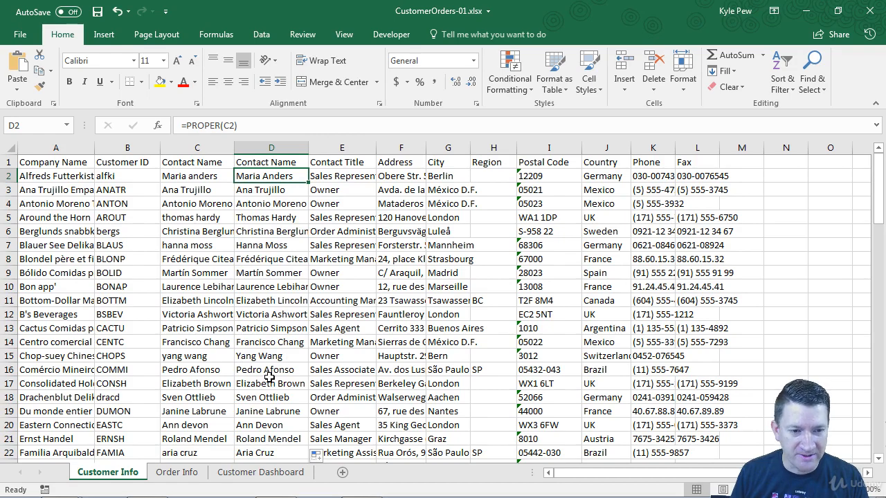
# Step: Review the capitalization of the filled names down column D and open the formula in D2 for inspection
pyautogui.scroll(-2, 268, 376)
pyautogui.scroll(-2, 251, 378)
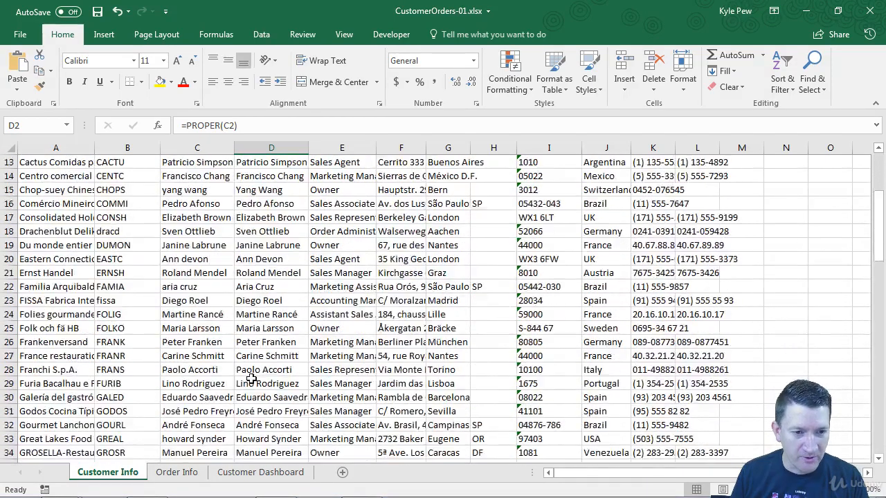
pyautogui.scroll(-5, 251, 379)
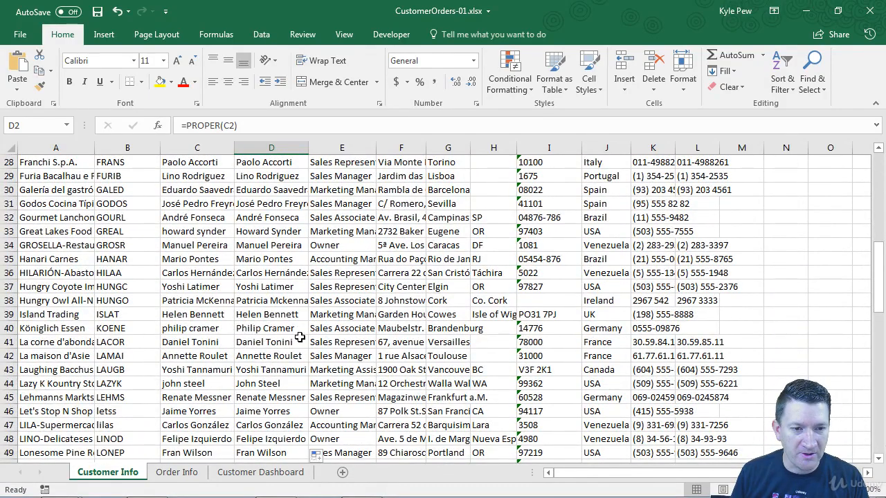
pyautogui.scroll(-3, 257, 384)
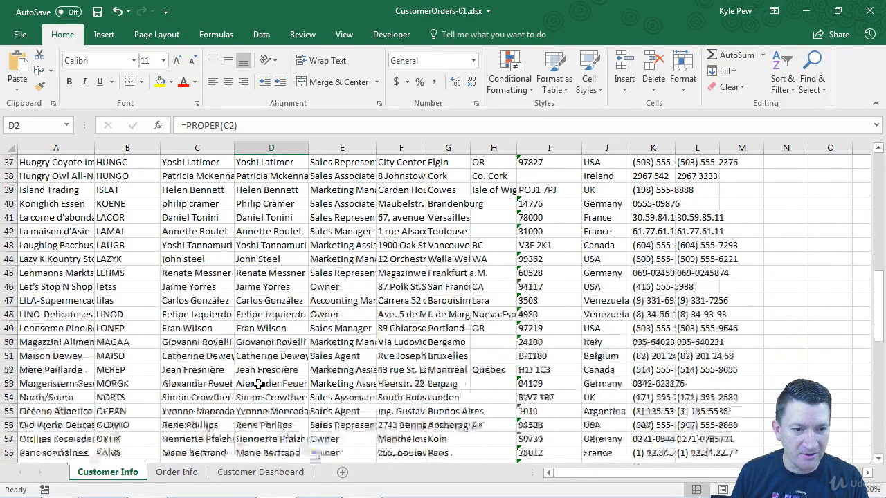
pyautogui.scroll(-5, 258, 385)
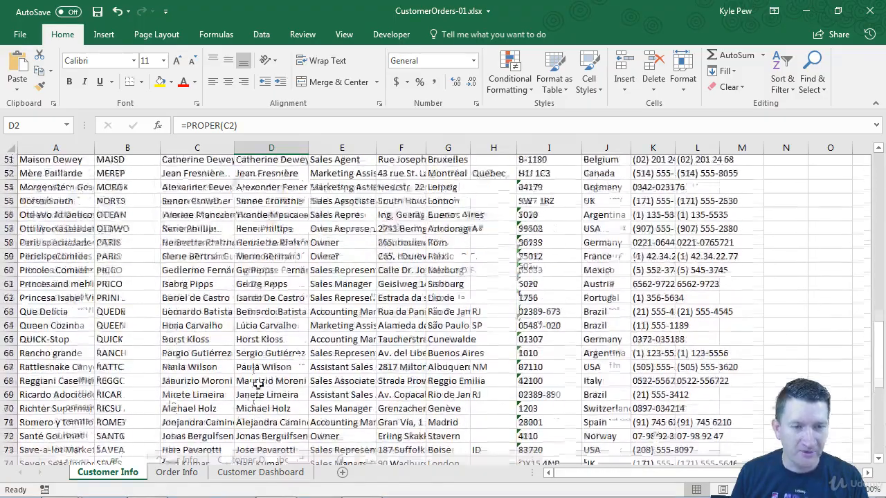
pyautogui.scroll(17, 258, 384)
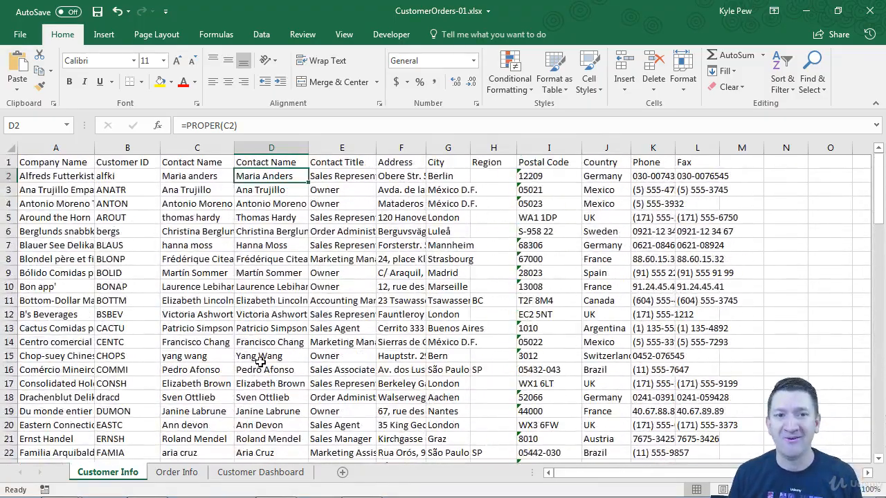
pyautogui.doubleClick(270, 176)
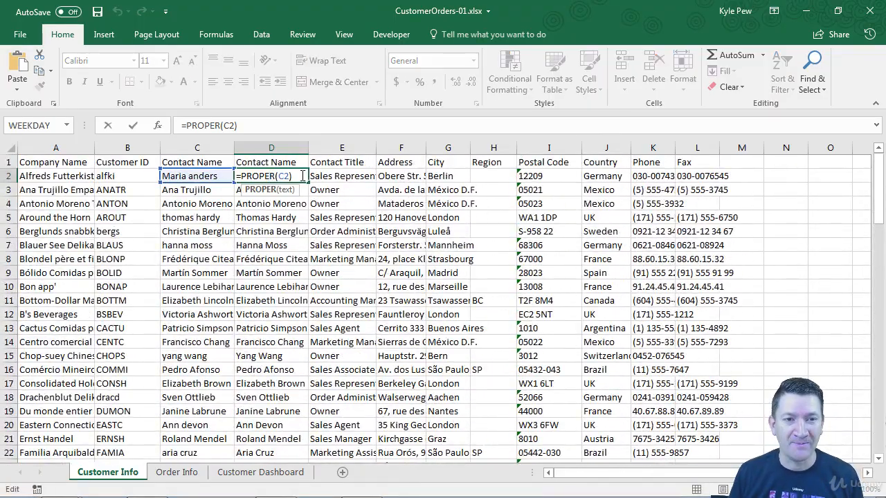
pyautogui.click(303, 176)
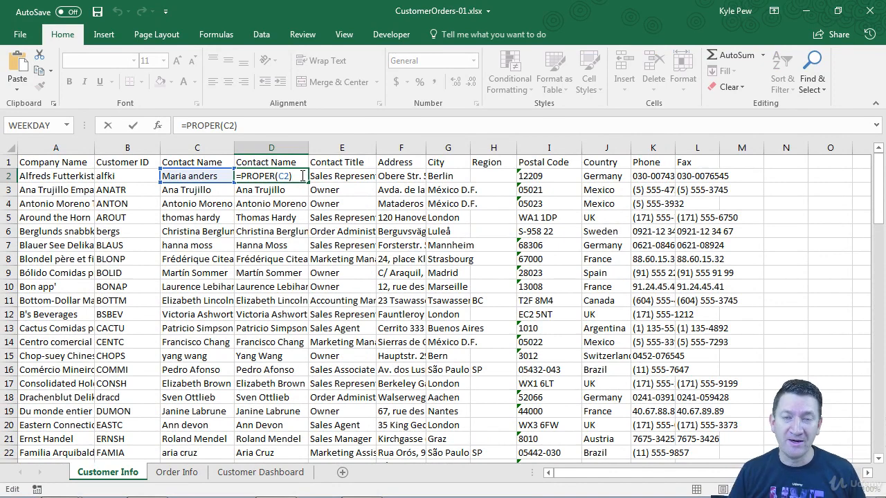